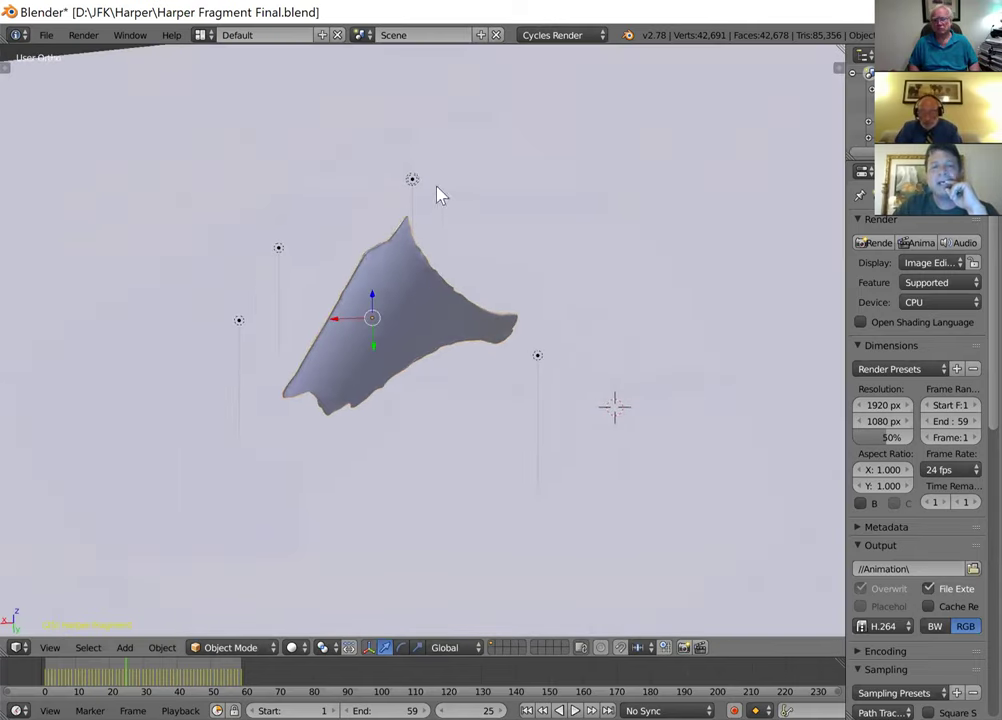
Select each of the four lamps surrounding the fragment, one after another
{"action": "right_click", "coordinate": [410, 184]}
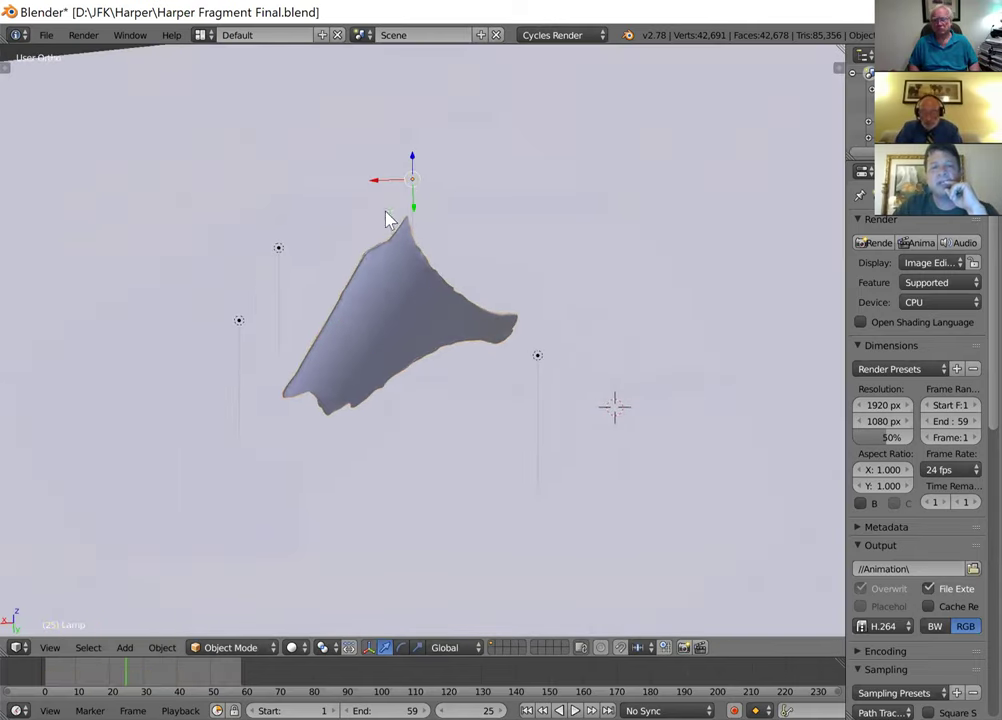
{"action": "right_click", "coordinate": [278, 247]}
{"action": "right_click", "coordinate": [239, 320]}
{"action": "right_click", "coordinate": [538, 356]}
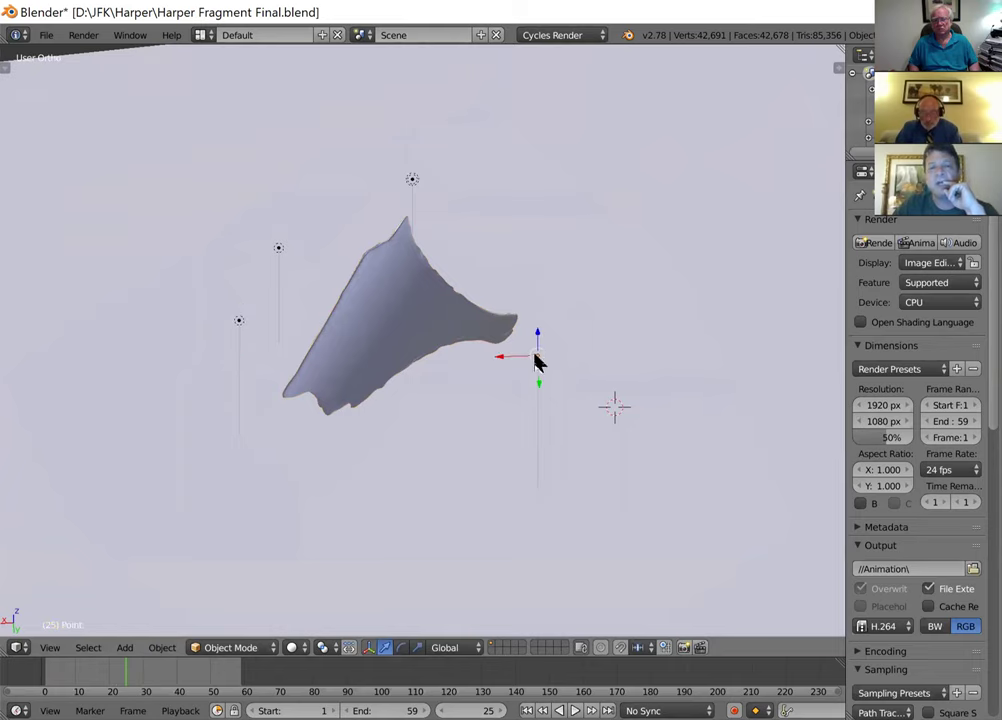
Examine the fragment's outer surface, layered edges and curvature close up from several angles
{"action": "scroll", "coordinate": [525, 406], "scroll_direction": "down", "scroll_amount": 4}
{"action": "middle_click_drag", "start_coordinate": [519, 407], "coordinate": [320, 424]}
{"action": "scroll", "coordinate": [506, 374], "scroll_direction": "up", "scroll_amount": 6}
{"action": "scroll", "coordinate": [318, 421], "scroll_direction": "up", "scroll_amount": 2}
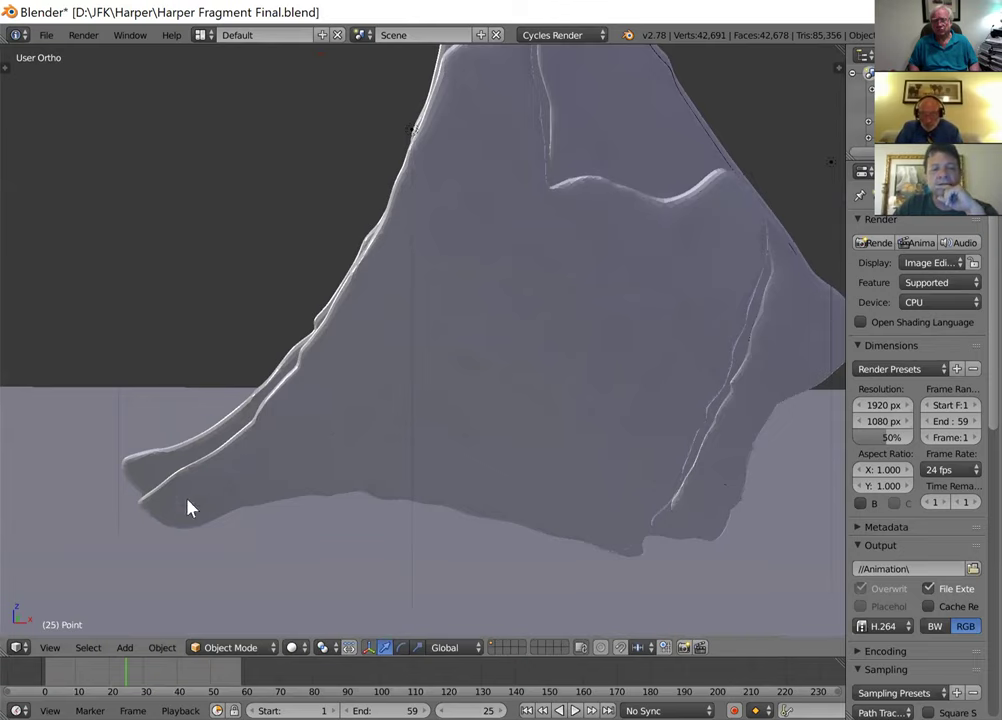
{"action": "middle_click_drag", "start_coordinate": [263, 464], "coordinate": [343, 457]}
{"action": "scroll", "coordinate": [341, 457], "scroll_direction": "up", "scroll_amount": 4}
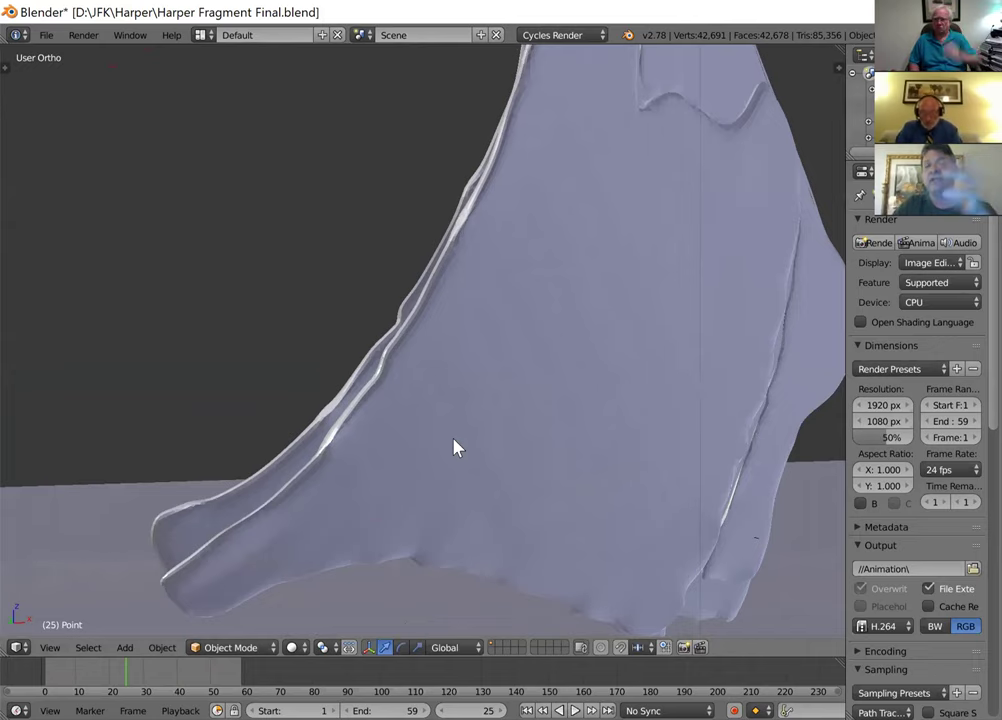
{"action": "scroll", "coordinate": [455, 447], "scroll_direction": "down", "scroll_amount": 4}
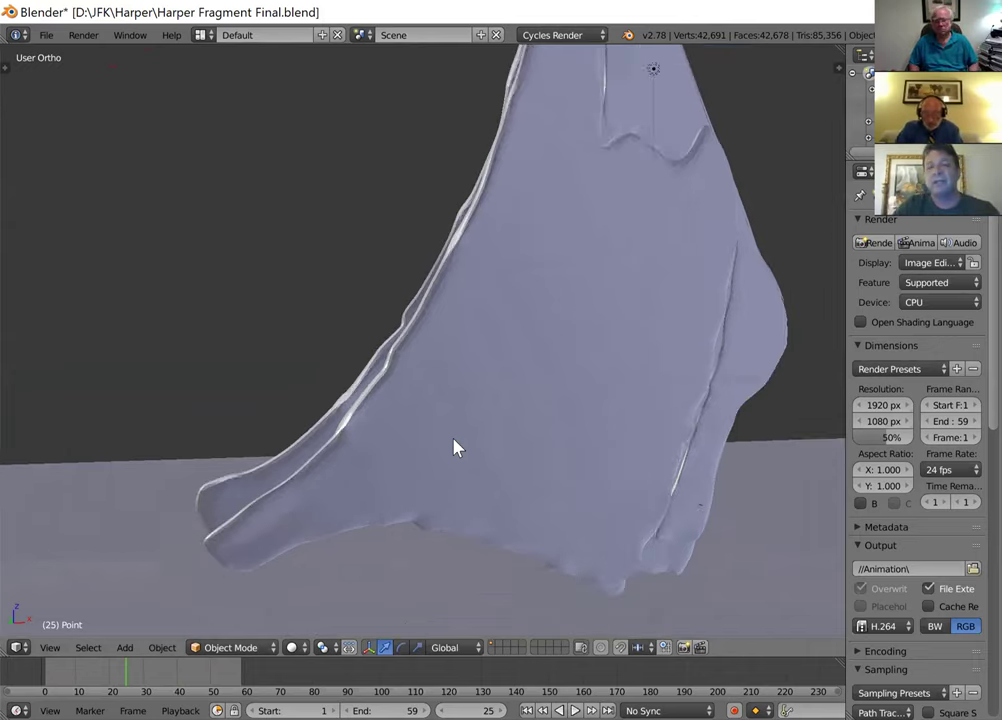
{"action": "middle_click_drag", "start_coordinate": [454, 447], "coordinate": [378, 460]}
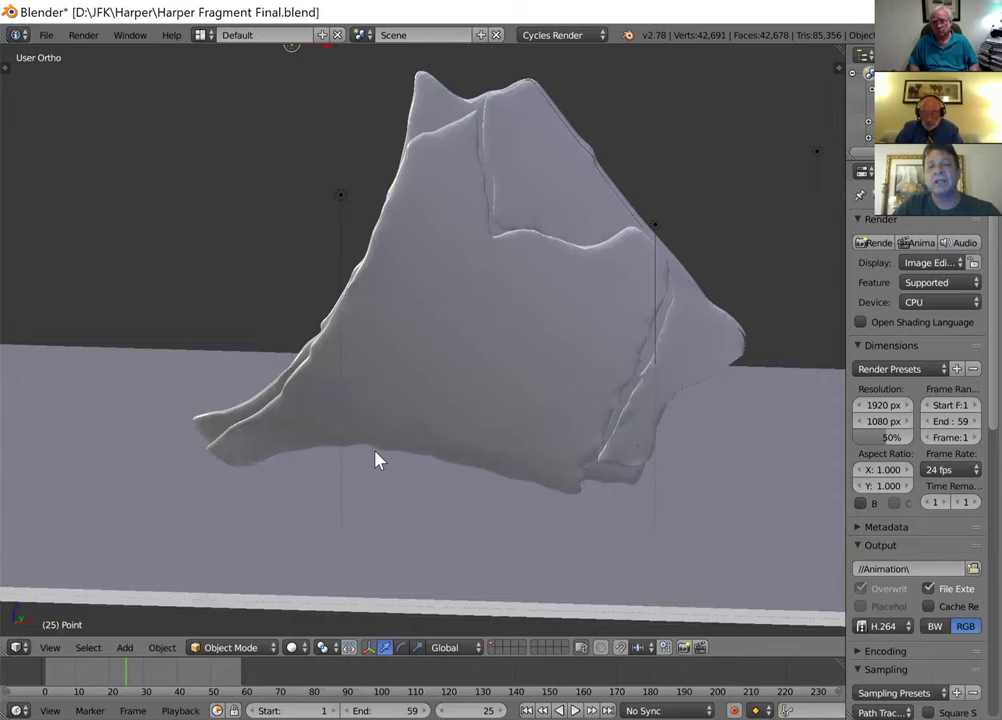
{"action": "middle_click_drag", "start_coordinate": [378, 460], "coordinate": [257, 642]}
Select the Harper Fragment object and switch it to Edit Mode
{"action": "left_click", "coordinate": [257, 645]}
{"action": "right_click", "coordinate": [392, 513]}
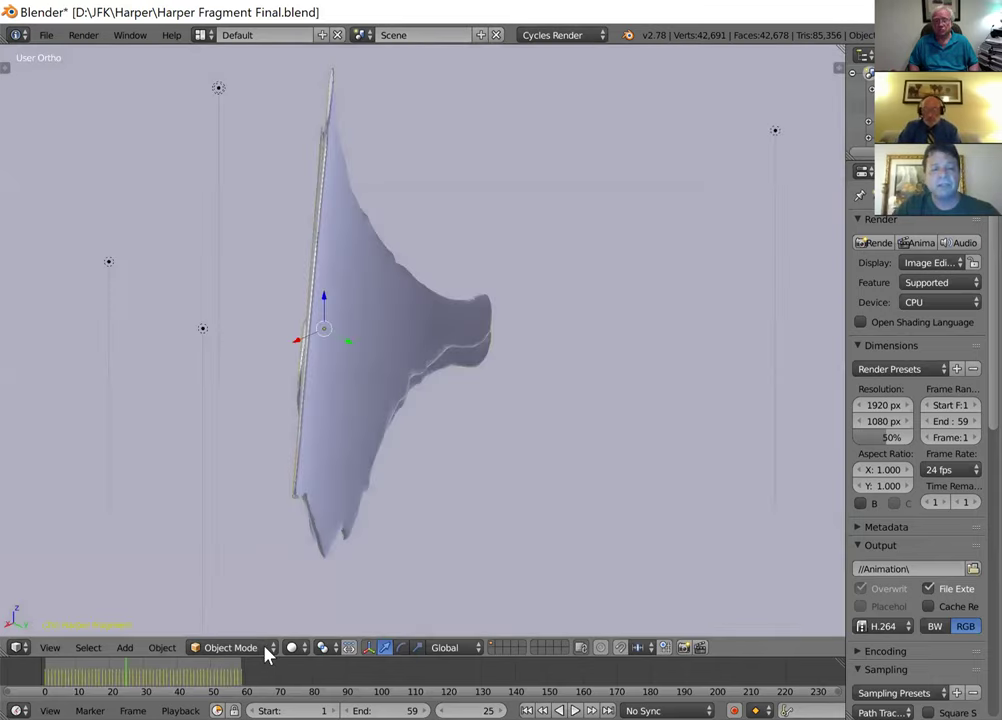
{"action": "left_click", "coordinate": [266, 648]}
{"action": "key", "text": "Return"}
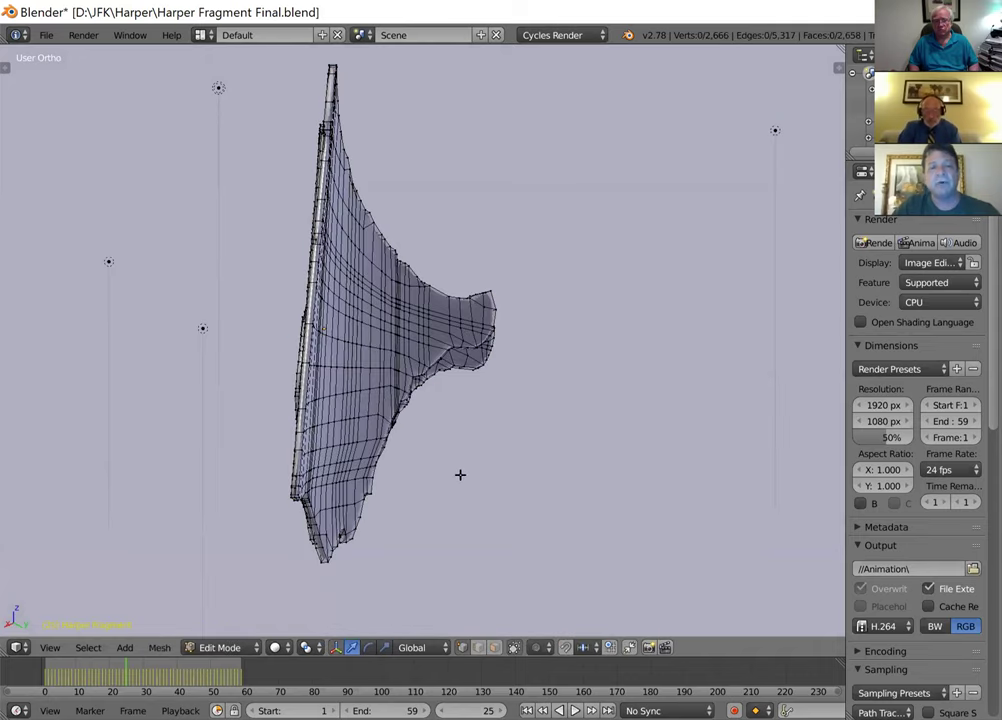
Examine the fragment's mesh structure edge-on in wireframe and across its outer face in solid shading
{"action": "mouse_move", "coordinate": [458, 474]}
{"action": "middle_mouse_down"}
{"action": "mouse_move", "coordinate": [497, 485]}
{"action": "mouse_move", "coordinate": [577, 438]}
{"action": "mouse_move", "coordinate": [557, 461]}
{"action": "mouse_move", "coordinate": [605, 440]}
{"action": "mouse_move", "coordinate": [588, 463]}
{"action": "mouse_move", "coordinate": [450, 494]}
{"action": "mouse_move", "coordinate": [399, 494]}
{"action": "mouse_move", "coordinate": [378, 447]}
{"action": "mouse_move", "coordinate": [351, 485]}
{"action": "mouse_move", "coordinate": [318, 474]}
{"action": "mouse_move", "coordinate": [234, 414]}
{"action": "mouse_move", "coordinate": [204, 445]}
{"action": "mouse_move", "coordinate": [172, 445]}
{"action": "mouse_move", "coordinate": [161, 432]}
{"action": "mouse_move", "coordinate": [89, 467]}
{"action": "mouse_move", "coordinate": [204, 481]}
{"action": "mouse_move", "coordinate": [191, 481]}
{"action": "mouse_move", "coordinate": [136, 546]}
{"action": "mouse_move", "coordinate": [380, 487]}
{"action": "mouse_move", "coordinate": [610, 405]}
{"action": "middle_mouse_up"}
{"action": "key", "text": "z"}
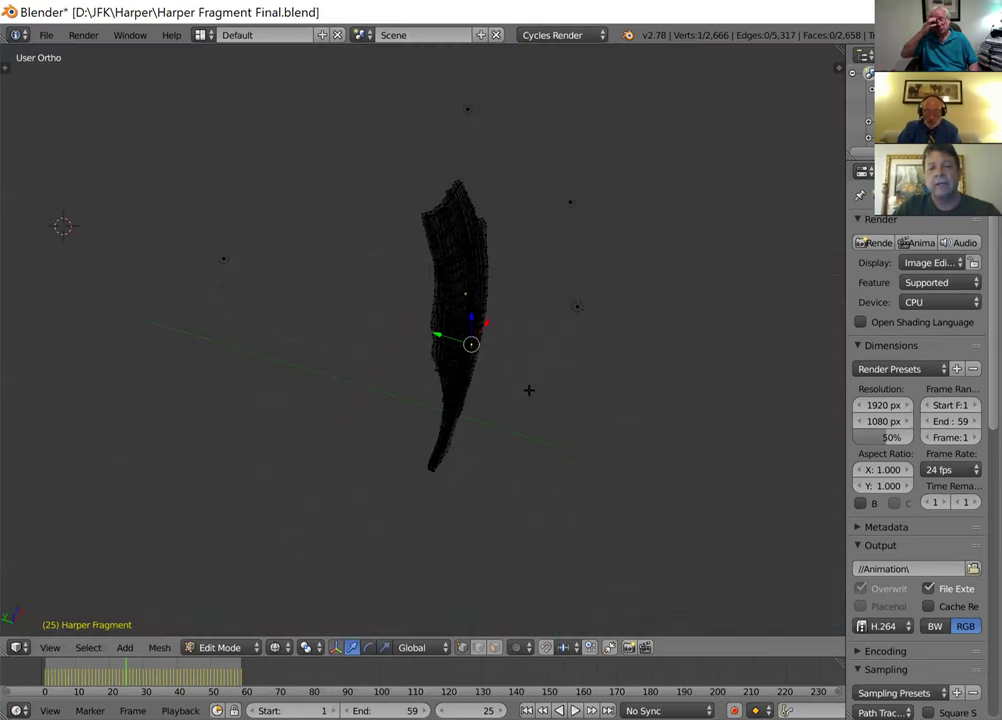
{"action": "scroll", "coordinate": [554, 378], "scroll_direction": "up", "scroll_amount": 9}
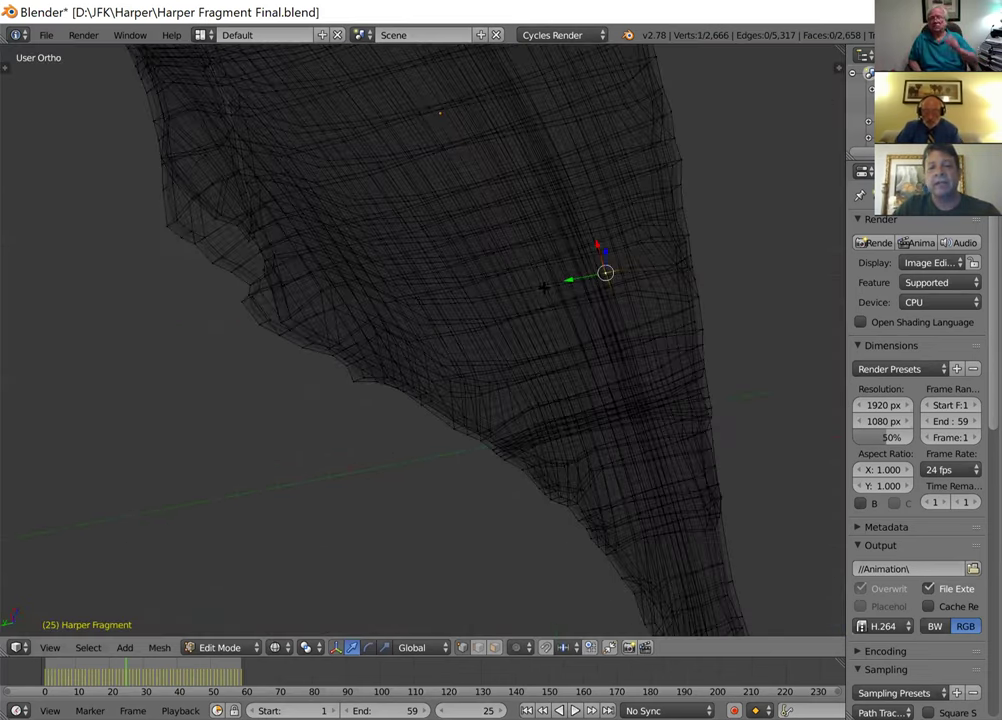
{"action": "mouse_move", "coordinate": [460, 312]}
{"action": "middle_mouse_down"}
{"action": "mouse_move", "coordinate": [423, 275]}
{"action": "mouse_move", "coordinate": [382, 284]}
{"action": "mouse_move", "coordinate": [369, 271]}
{"action": "mouse_move", "coordinate": [380, 275]}
{"action": "middle_mouse_up"}
{"action": "key", "text": "z"}
{"action": "scroll", "coordinate": [488, 282], "scroll_direction": "down", "scroll_amount": 3}
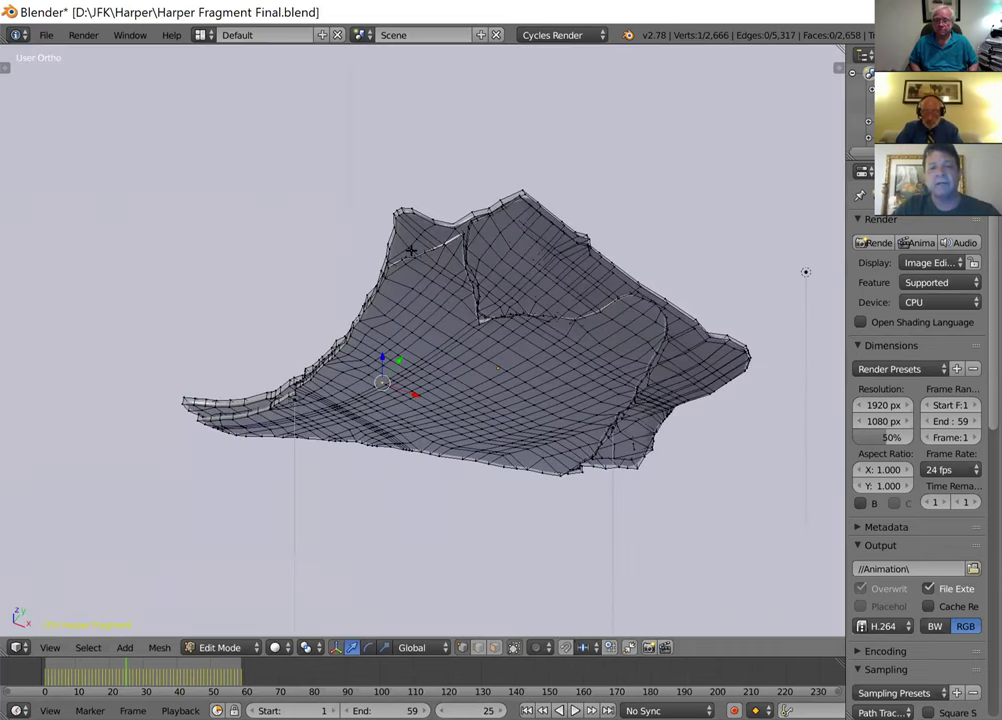
{"action": "mouse_move", "coordinate": [488, 282]}
{"action": "middle_mouse_down"}
{"action": "mouse_move", "coordinate": [396, 251]}
{"action": "mouse_move", "coordinate": [310, 333]}
{"action": "mouse_move", "coordinate": [409, 304]}
{"action": "mouse_move", "coordinate": [441, 250]}
{"action": "mouse_move", "coordinate": [508, 279]}
{"action": "middle_mouse_up"}
{"action": "scroll", "coordinate": [453, 367], "scroll_direction": "up", "scroll_amount": 2}
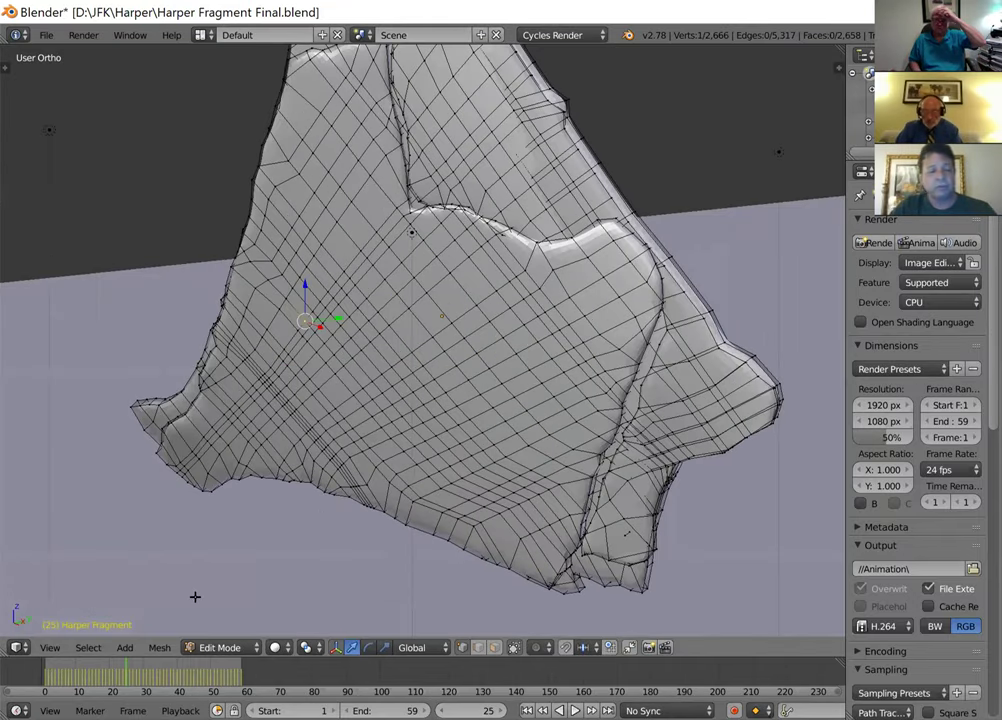
Return the fragment to Object Mode and display its Inner material nodes in the Node Editor
{"action": "key", "text": "Tab"}
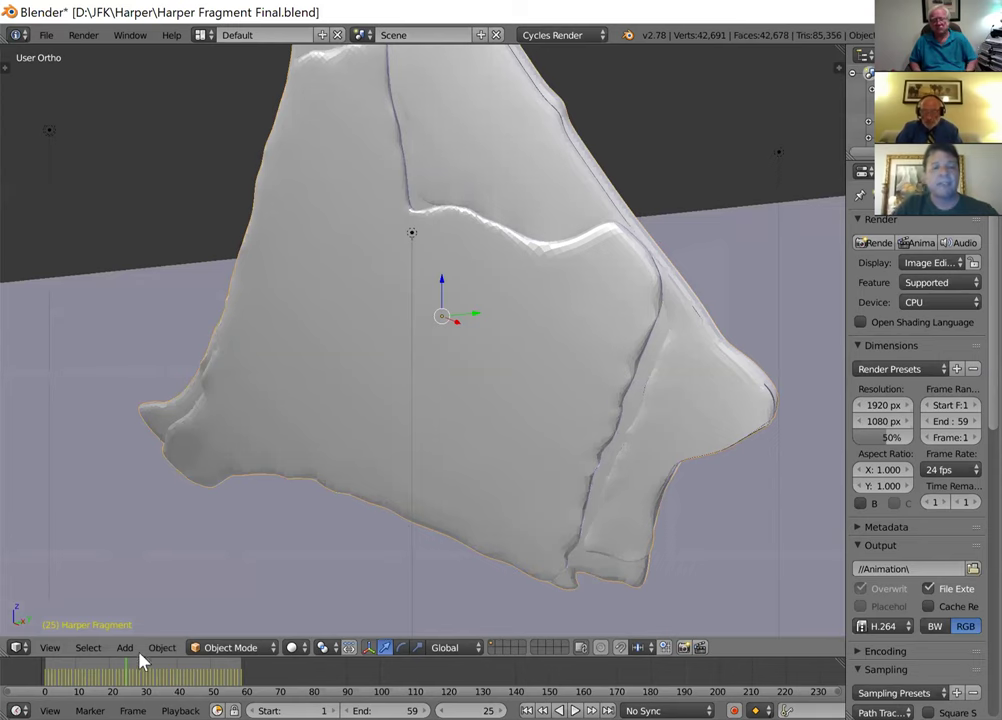
{"action": "left_click", "coordinate": [29, 647]}
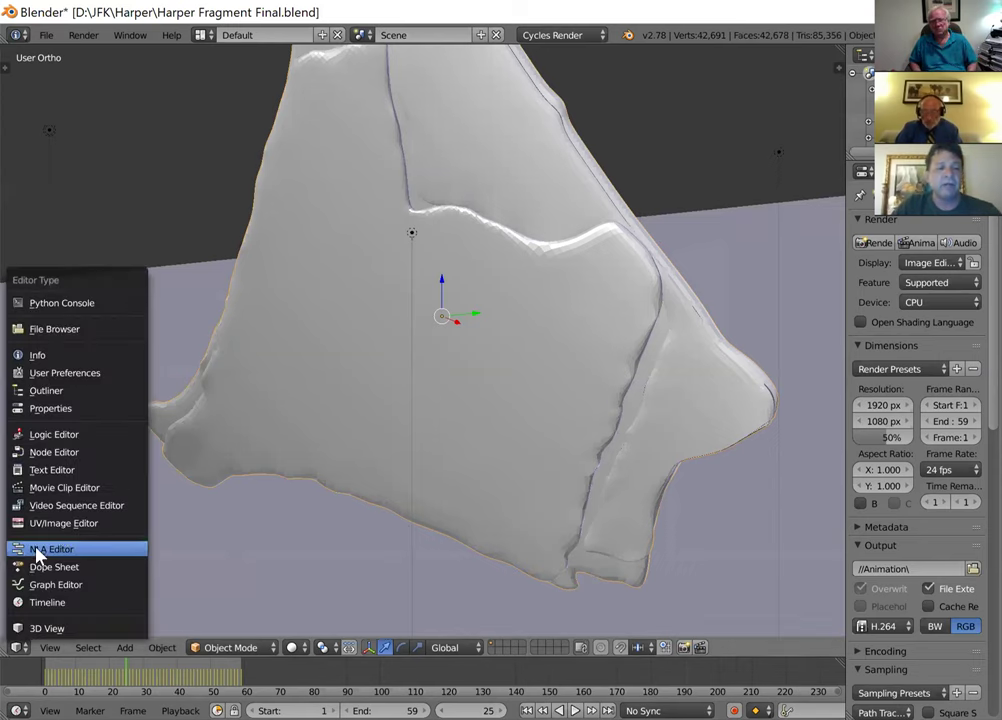
{"action": "left_click", "coordinate": [77, 458]}
{"action": "scroll", "coordinate": [443, 434], "scroll_direction": "down", "scroll_amount": 6}
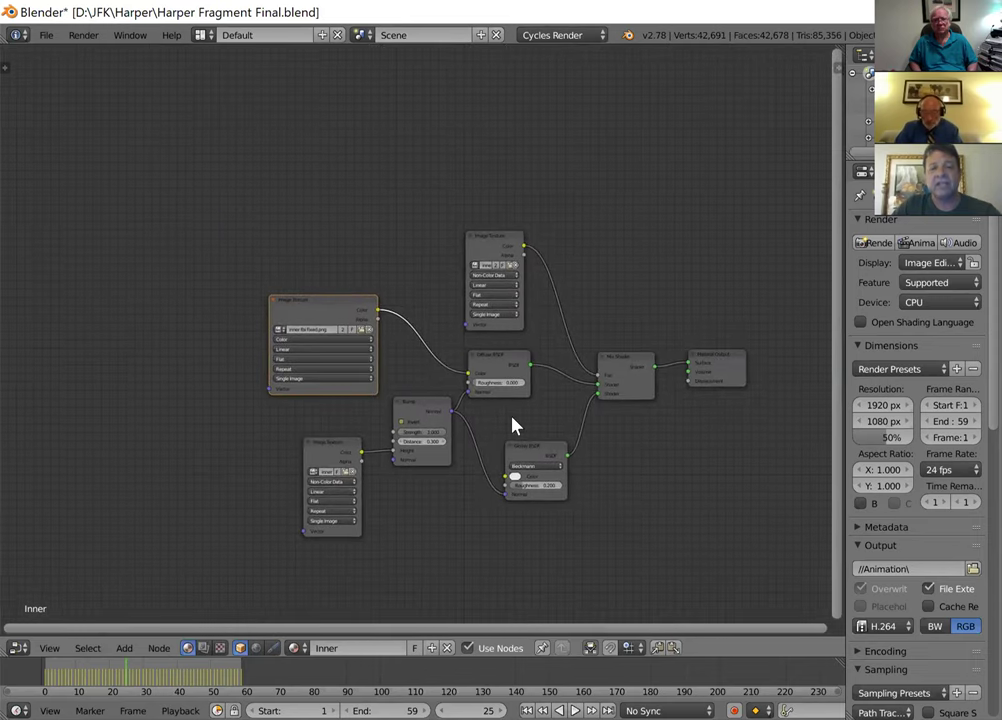
{"action": "scroll", "coordinate": [407, 374], "scroll_direction": "up", "scroll_amount": 3}
{"action": "scroll", "coordinate": [405, 374], "scroll_direction": "up", "scroll_amount": 2}
{"action": "scroll", "coordinate": [398, 365], "scroll_direction": "down", "scroll_amount": 1}
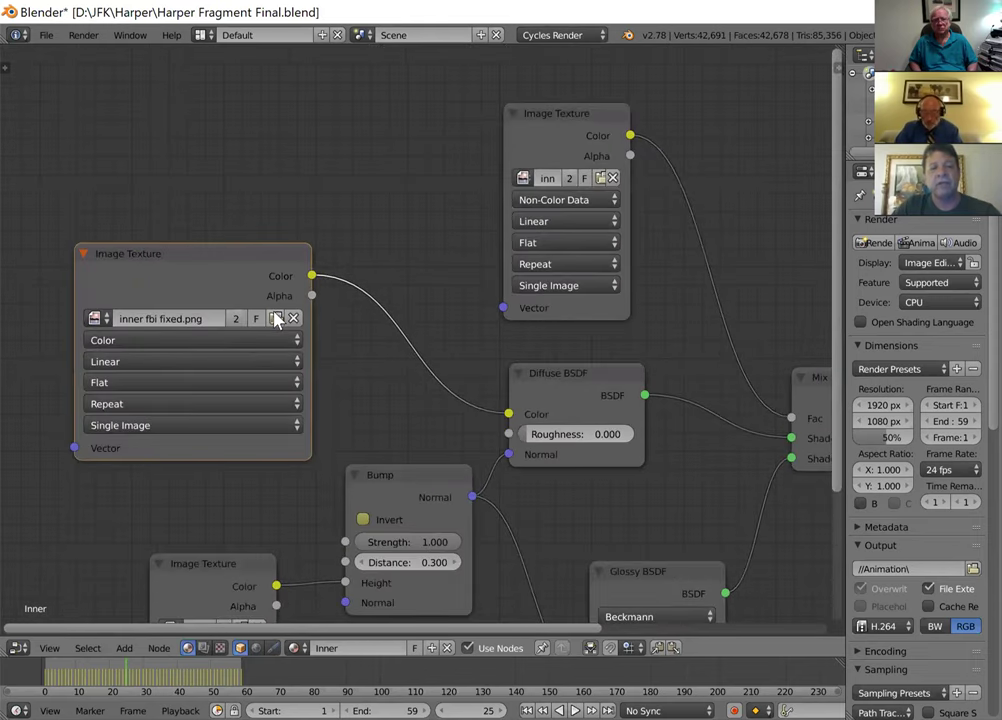
Browse the Harper folder's images as thumbnails from the inner fbi fixed.png texture node, and cancel without loading another image
{"action": "left_click", "coordinate": [276, 318]}
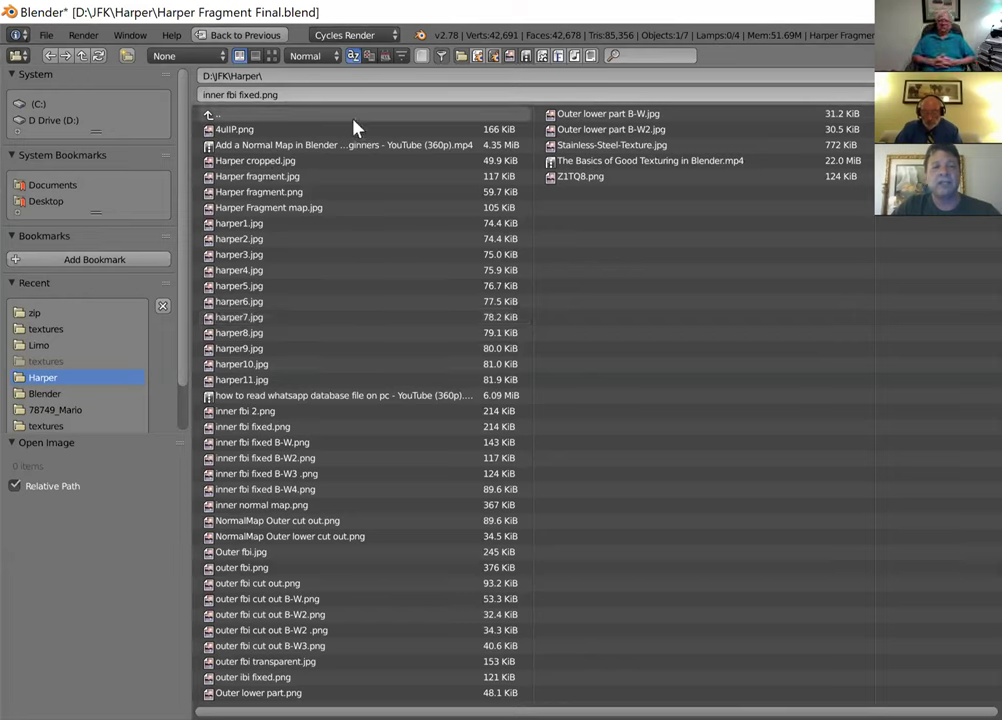
{"action": "left_click", "coordinate": [272, 55]}
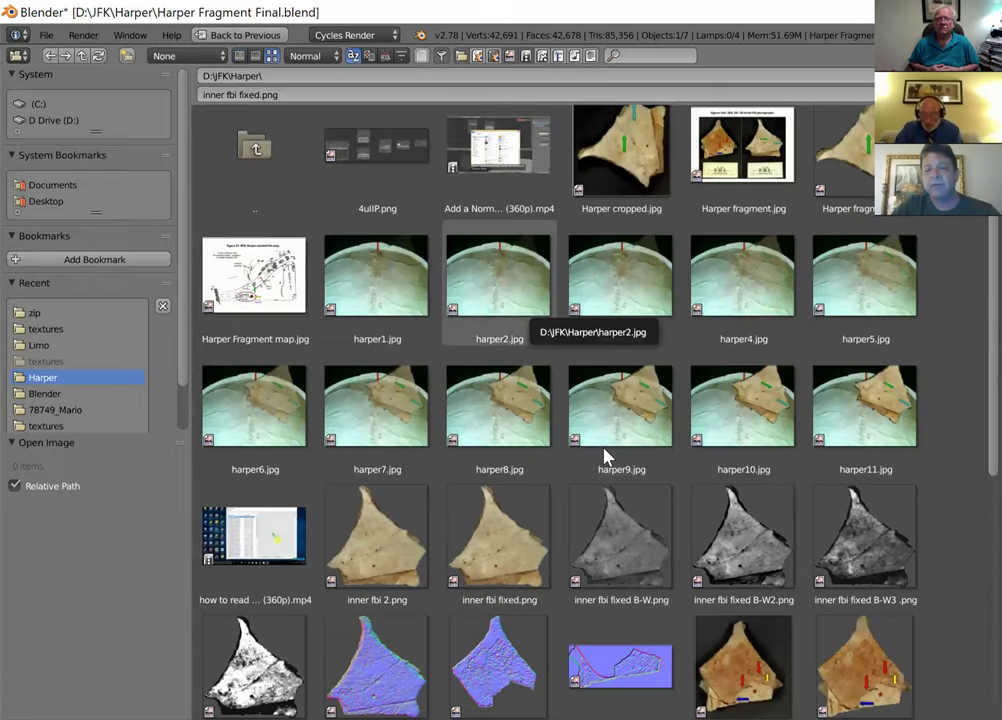
{"action": "scroll", "coordinate": [597, 409], "scroll_direction": "down", "scroll_amount": 5}
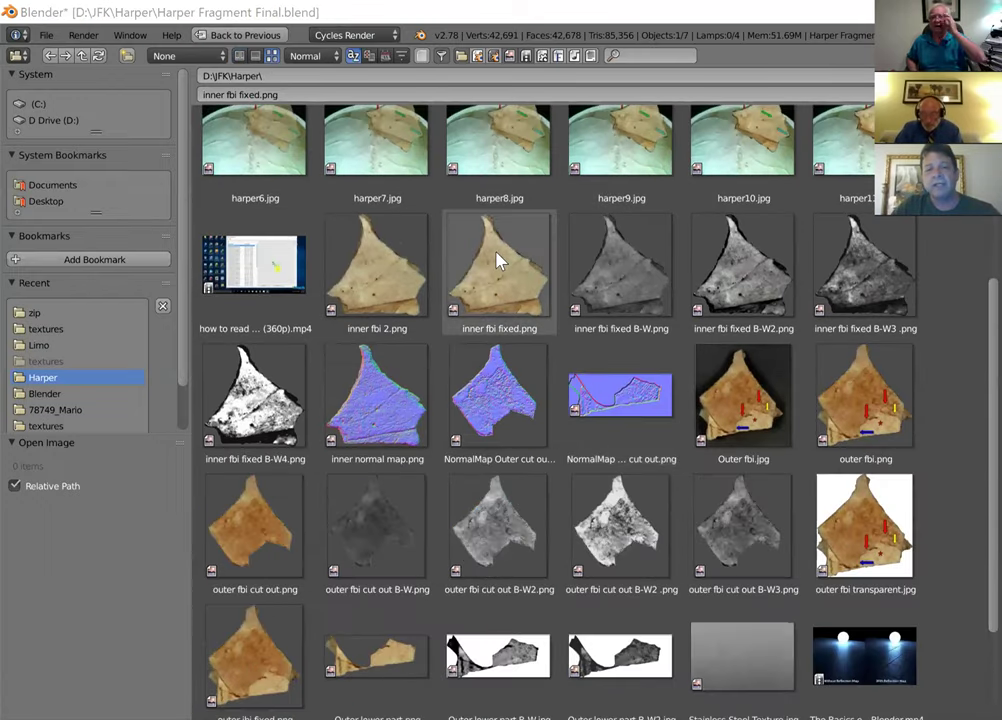
{"action": "left_click", "coordinate": [498, 260]}
{"action": "left_click", "coordinate": [385, 280]}
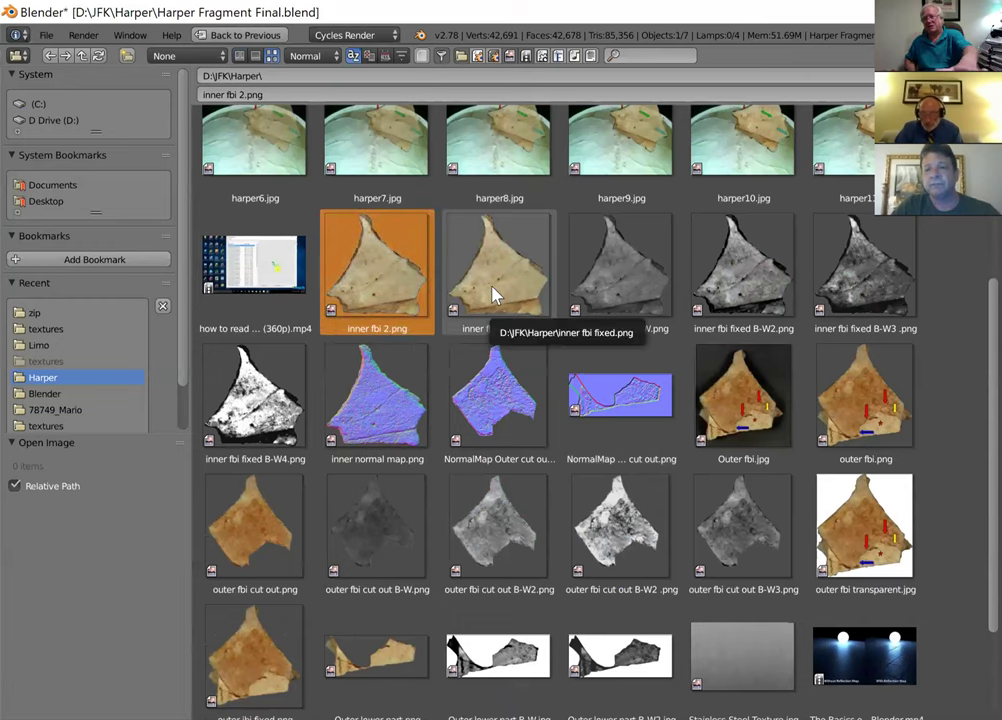
{"action": "scroll", "coordinate": [522, 314], "scroll_direction": "down", "scroll_amount": 2}
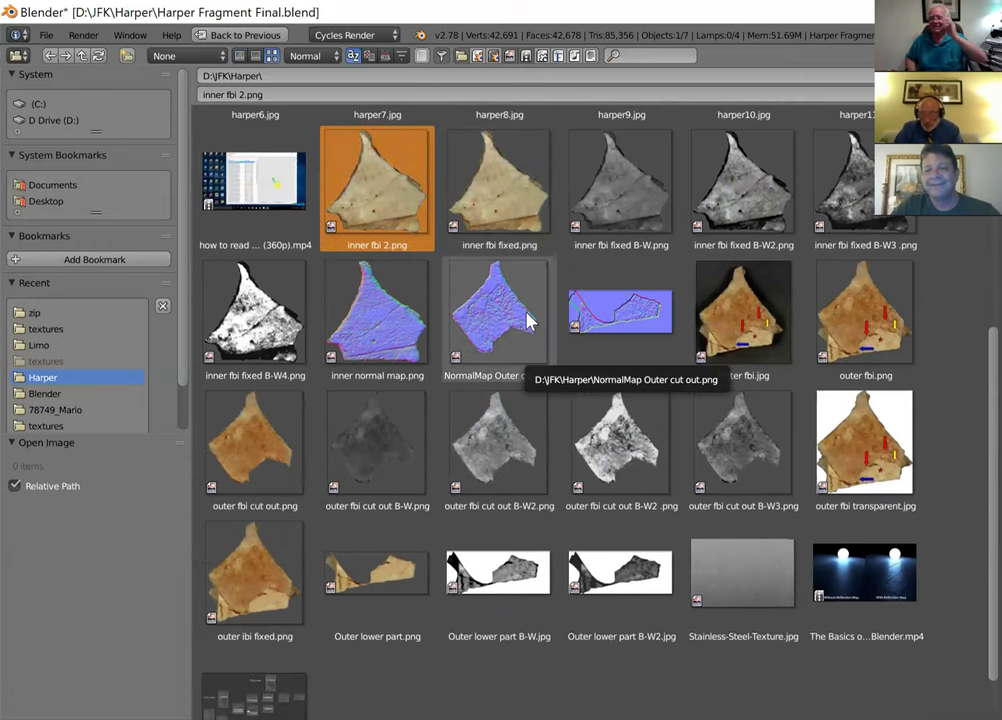
{"action": "scroll", "coordinate": [280, 168], "scroll_direction": "up", "scroll_amount": 5}
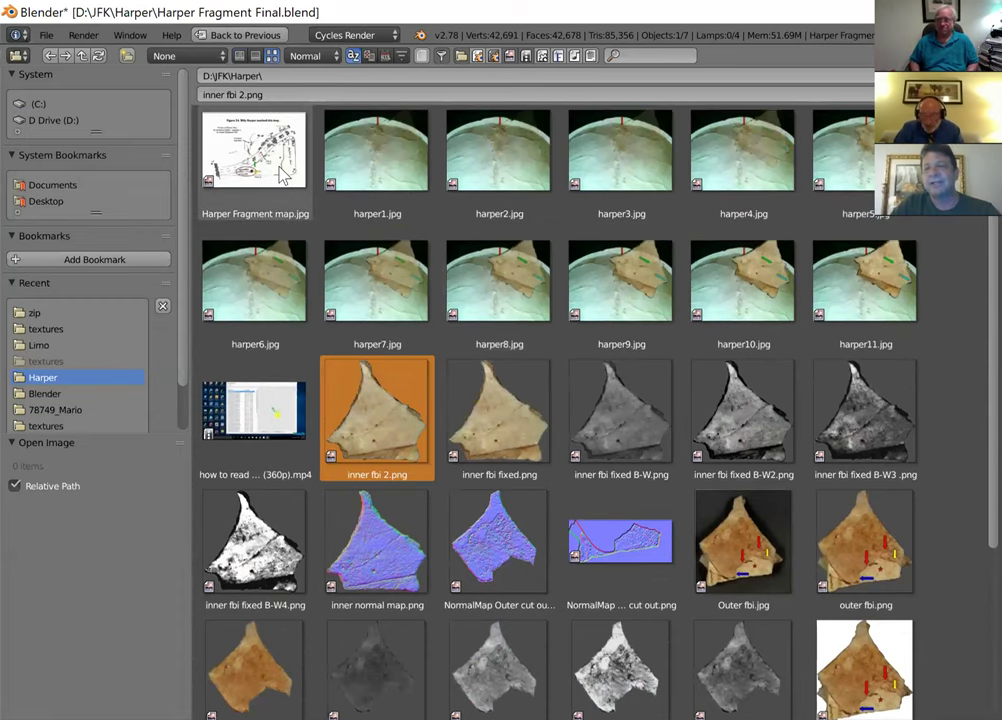
{"action": "scroll", "coordinate": [283, 175], "scroll_direction": "up", "scroll_amount": 3}
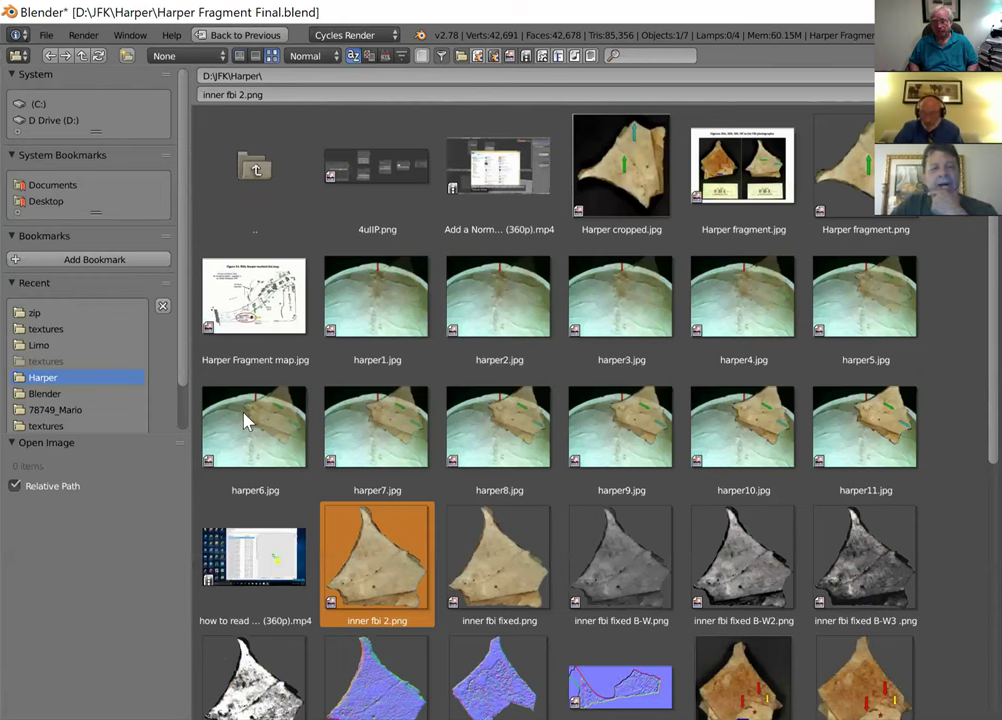
{"action": "key", "text": "Escape"}
Switch the editor back to the 3D View and look over the whole scene with its ground plane and fragment
{"action": "scroll", "coordinate": [264, 394], "scroll_direction": "up", "scroll_amount": 4}
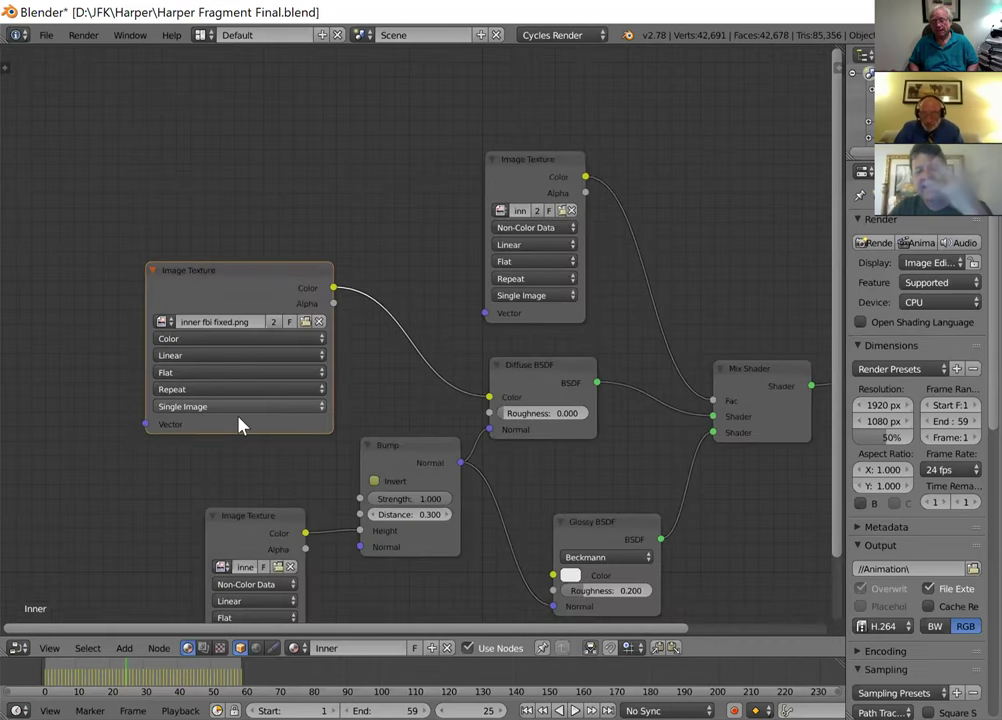
{"action": "scroll", "coordinate": [74, 492], "scroll_direction": "down", "scroll_amount": 1}
{"action": "left_click", "coordinate": [20, 649]}
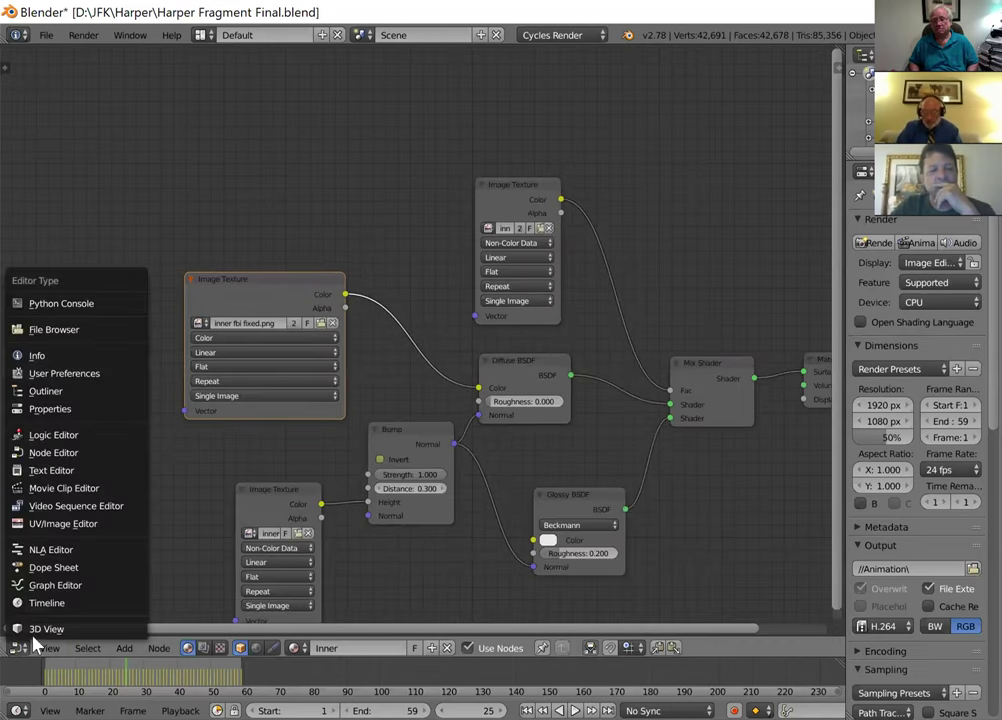
{"action": "left_click", "coordinate": [36, 626]}
{"action": "scroll", "coordinate": [430, 415], "scroll_direction": "down", "scroll_amount": 5}
{"action": "scroll", "coordinate": [430, 415], "scroll_direction": "down", "scroll_amount": 3}
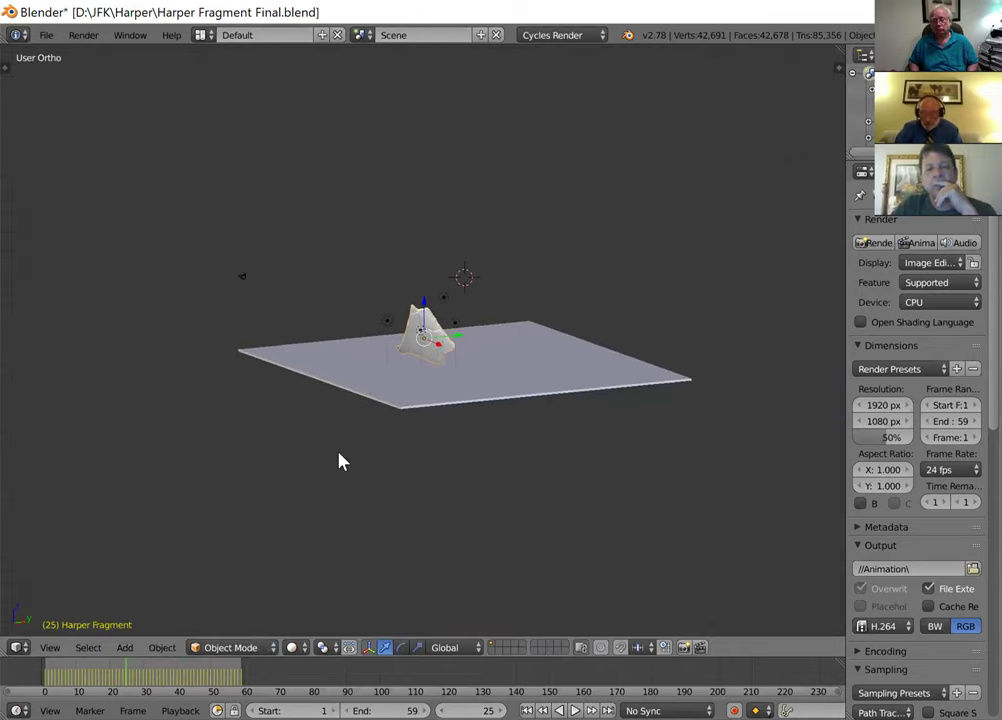
{"action": "middle_click_drag", "start_coordinate": [338, 461], "coordinate": [492, 180]}
{"action": "scroll", "coordinate": [338, 500], "scroll_direction": "up", "scroll_amount": 5}
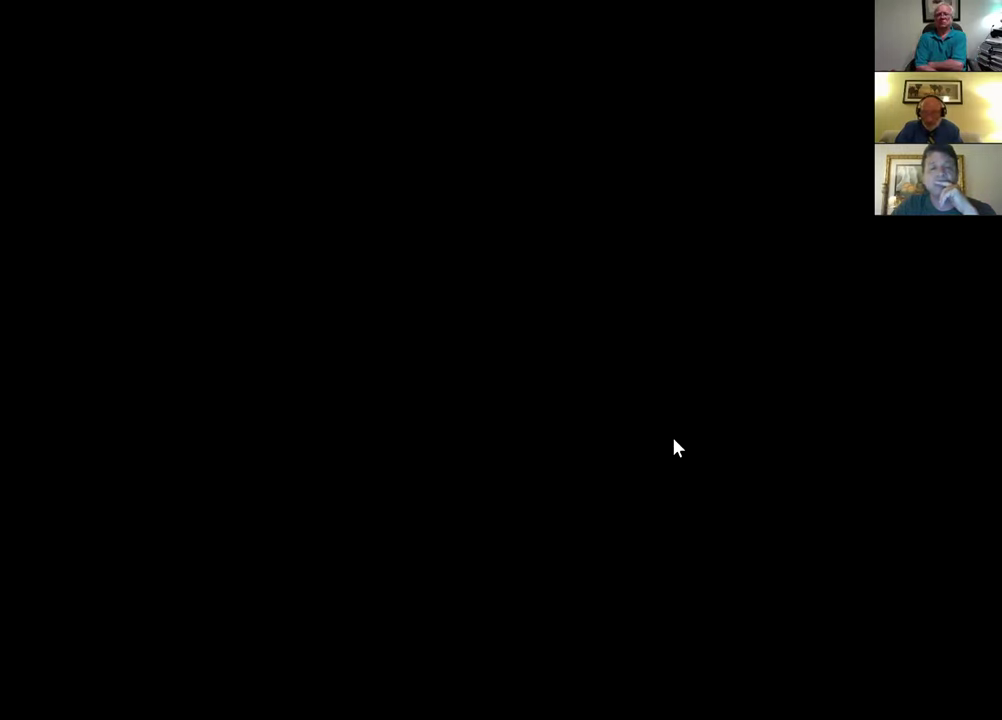
Switch to Firefox and review the Harper Fragment article's renders and skull placement image, down to the final rendering section
{"action": "scroll", "coordinate": [626, 443], "scroll_direction": "down", "scroll_amount": 10}
{"action": "scroll", "coordinate": [606, 421], "scroll_direction": "up", "scroll_amount": 3}
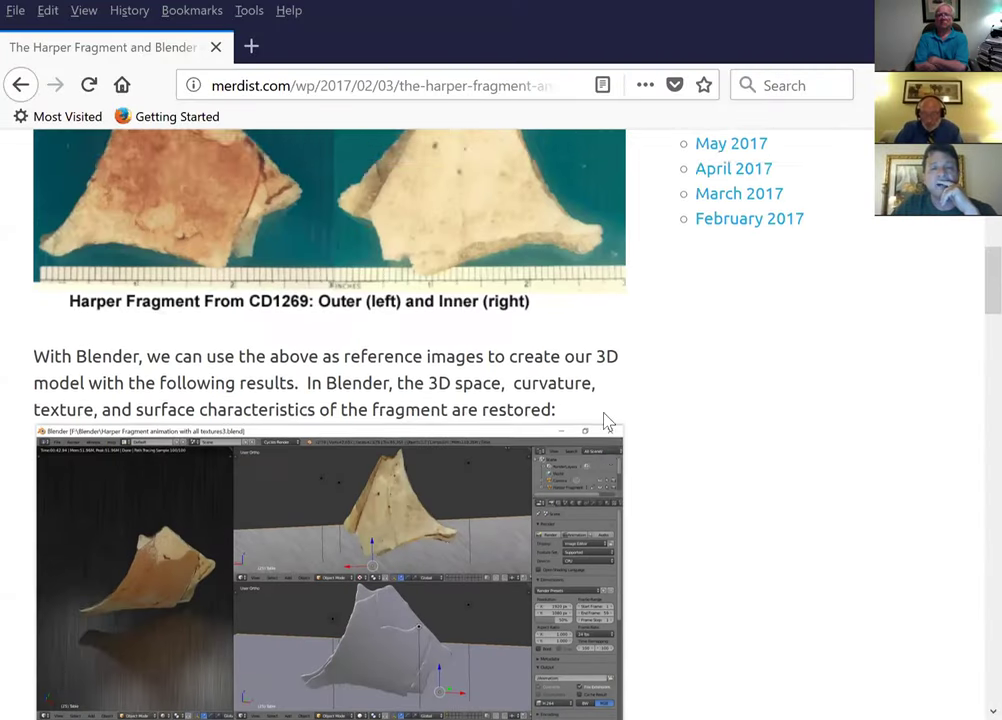
{"action": "scroll", "coordinate": [604, 419], "scroll_direction": "down", "scroll_amount": 10}
{"action": "scroll", "coordinate": [532, 385], "scroll_direction": "down", "scroll_amount": 5}
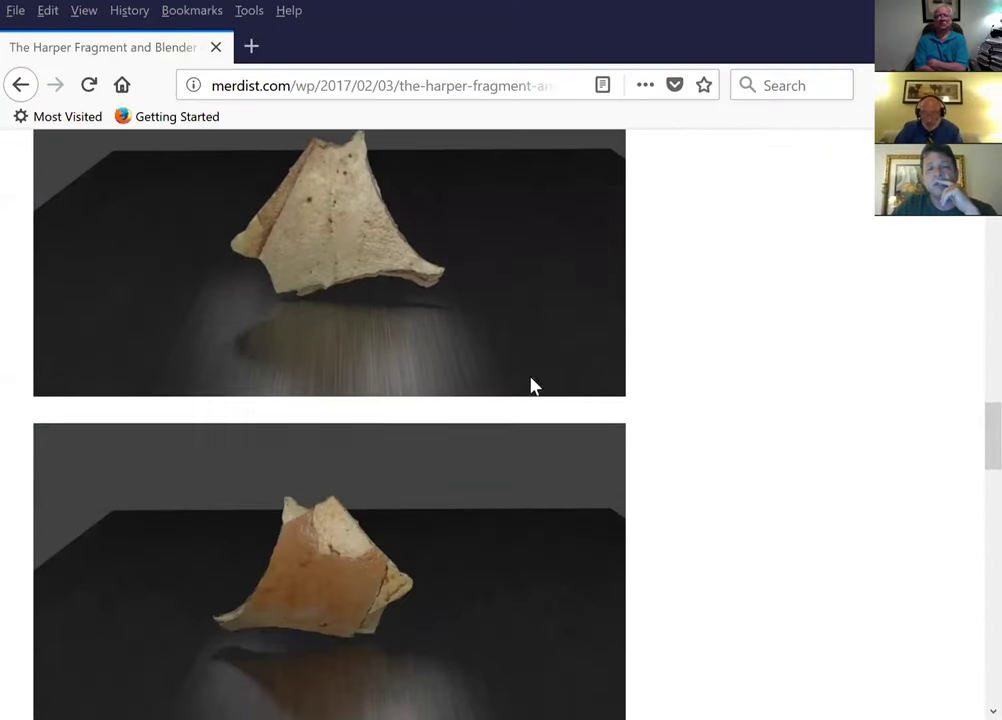
{"action": "scroll", "coordinate": [494, 497], "scroll_direction": "down", "scroll_amount": 3}
{"action": "scroll", "coordinate": [486, 475], "scroll_direction": "down", "scroll_amount": 1}
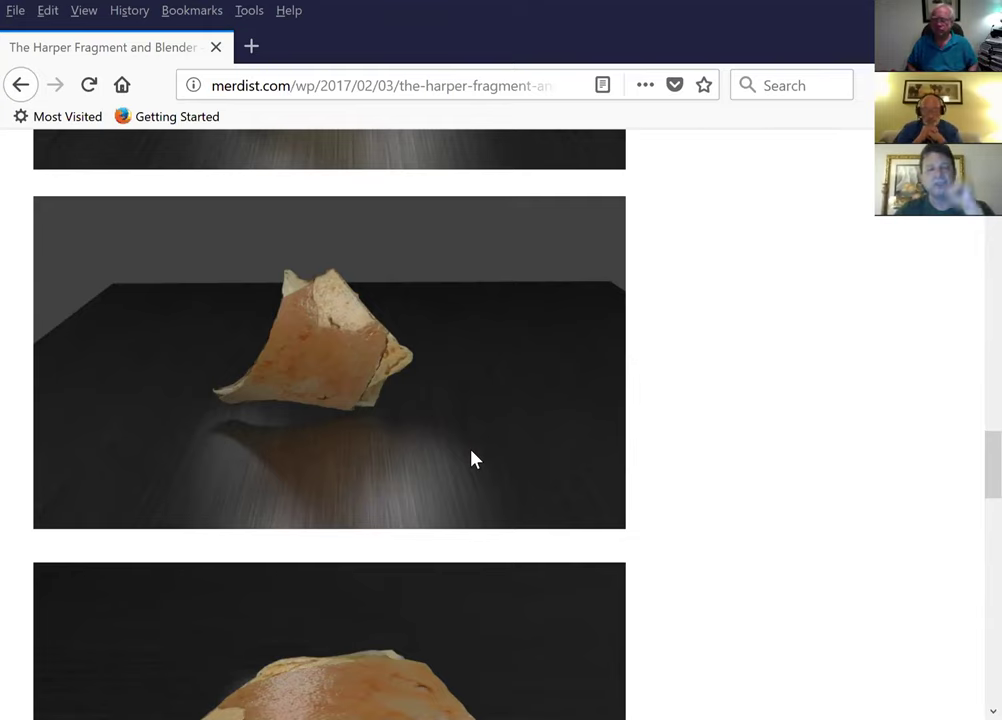
{"action": "scroll", "coordinate": [488, 462], "scroll_direction": "down", "scroll_amount": 6}
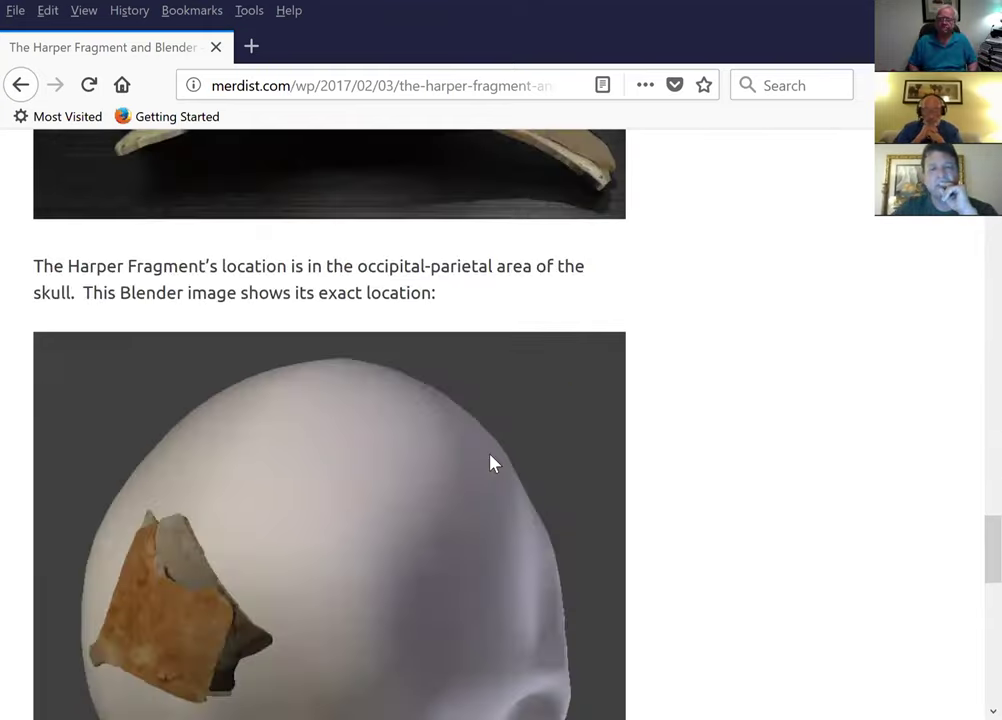
{"action": "scroll", "coordinate": [490, 463], "scroll_direction": "up", "scroll_amount": 1}
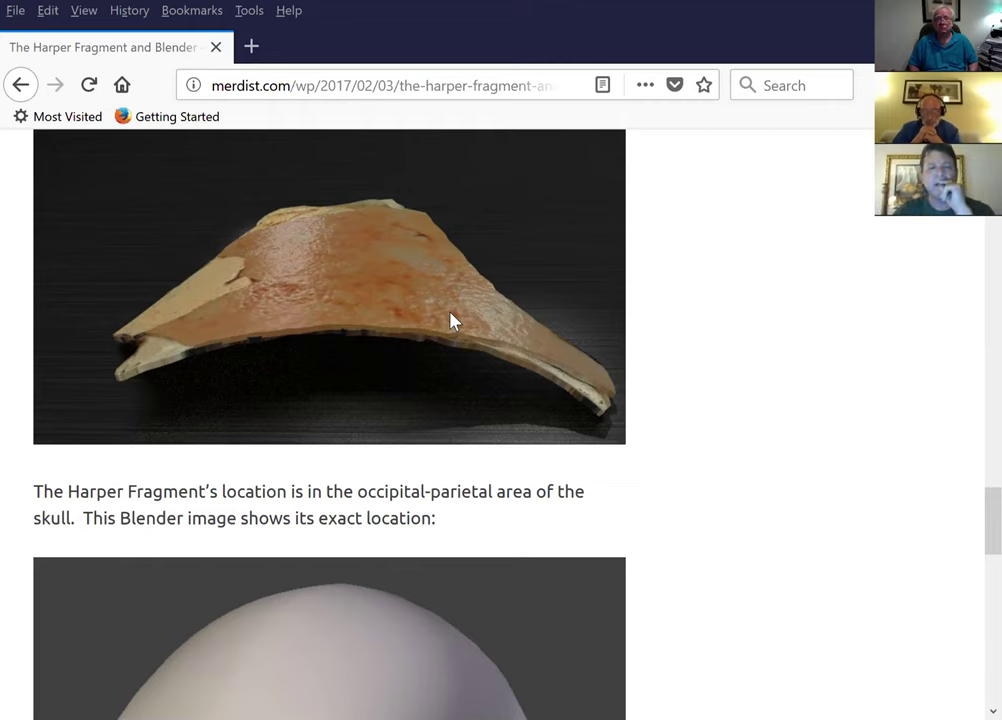
{"action": "scroll", "coordinate": [488, 297], "scroll_direction": "down", "scroll_amount": 5}
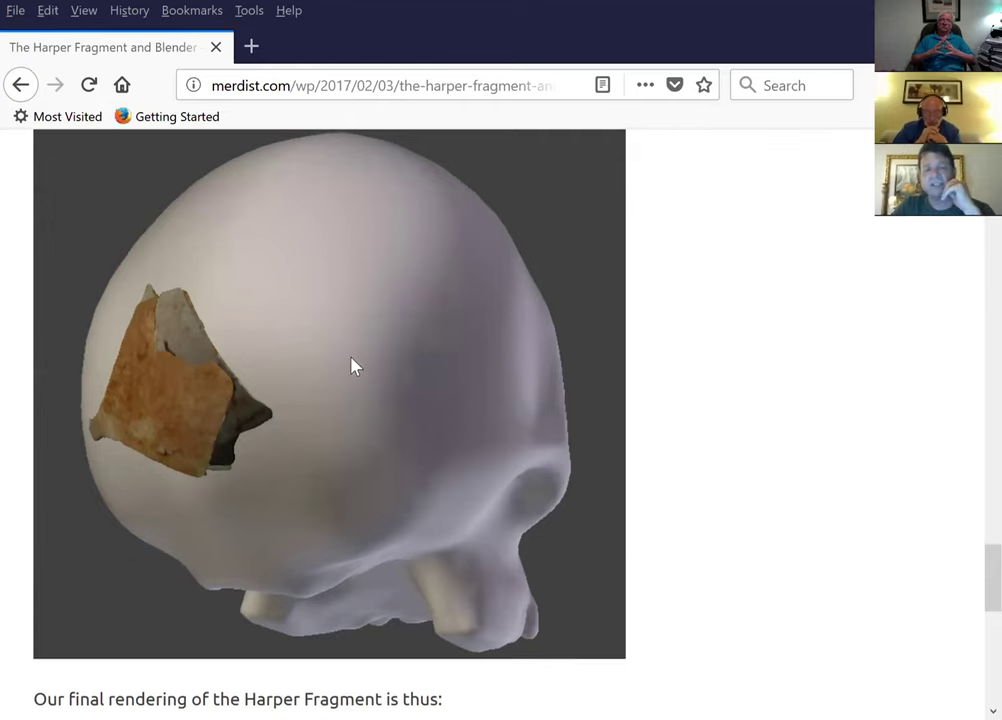
{"action": "scroll", "coordinate": [351, 362], "scroll_direction": "down", "scroll_amount": 2}
{"action": "scroll", "coordinate": [351, 362], "scroll_direction": "up", "scroll_amount": 2}
{"action": "scroll", "coordinate": [351, 365], "scroll_direction": "down", "scroll_amount": 2}
{"action": "scroll", "coordinate": [351, 365], "scroll_direction": "down", "scroll_amount": 3}
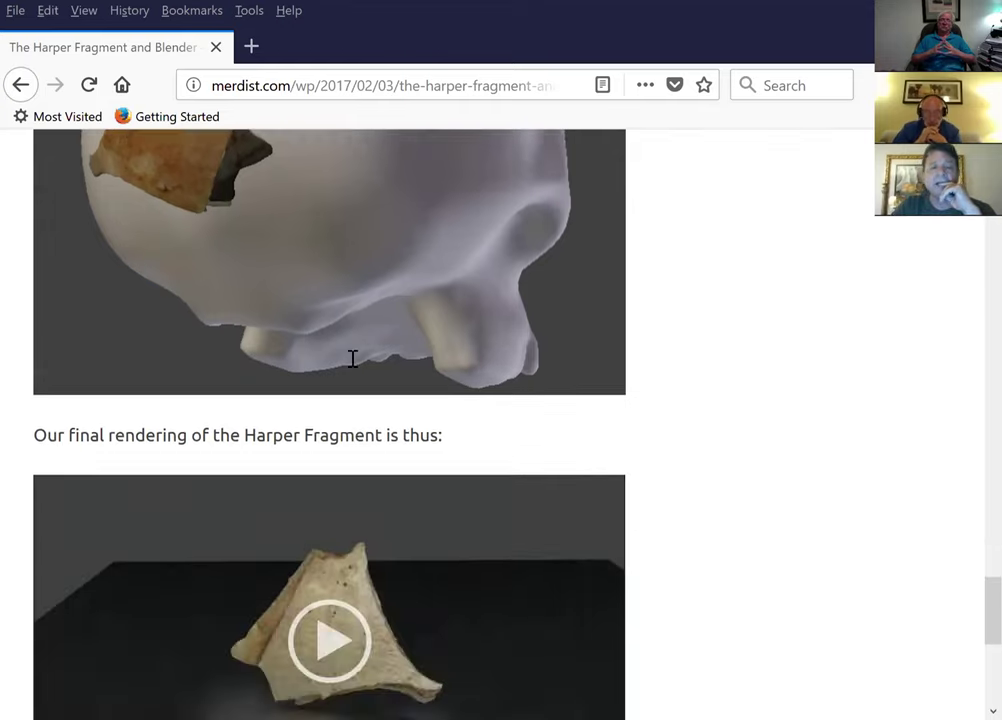
Play the final rendering video of the rotating Harper Fragment
{"action": "left_click", "coordinate": [341, 357]}
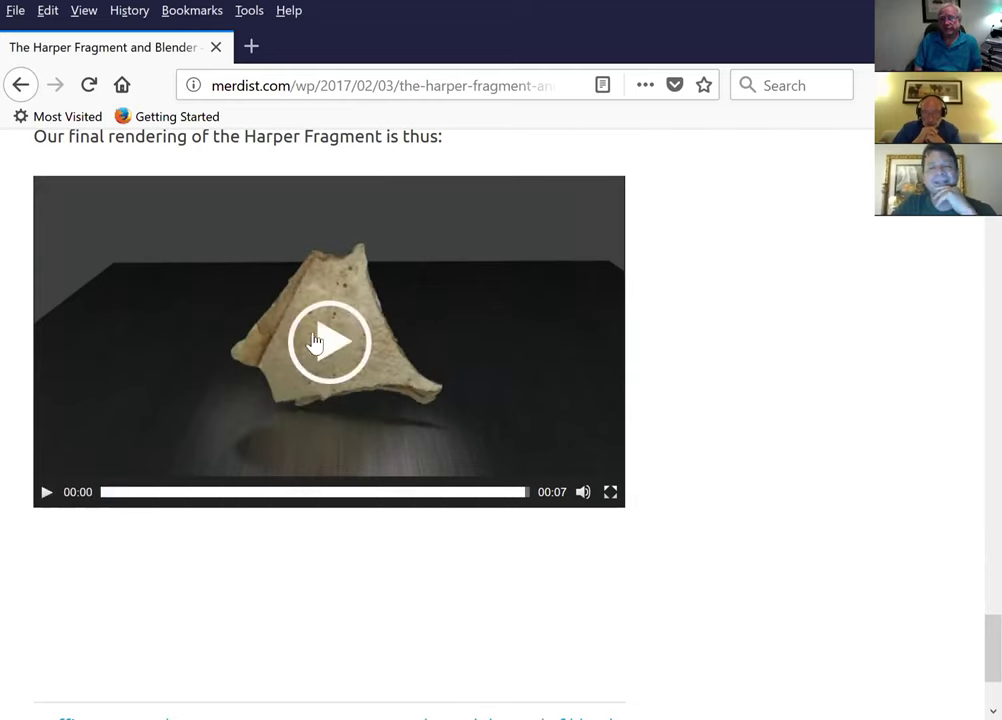
{"action": "left_click", "coordinate": [313, 341]}
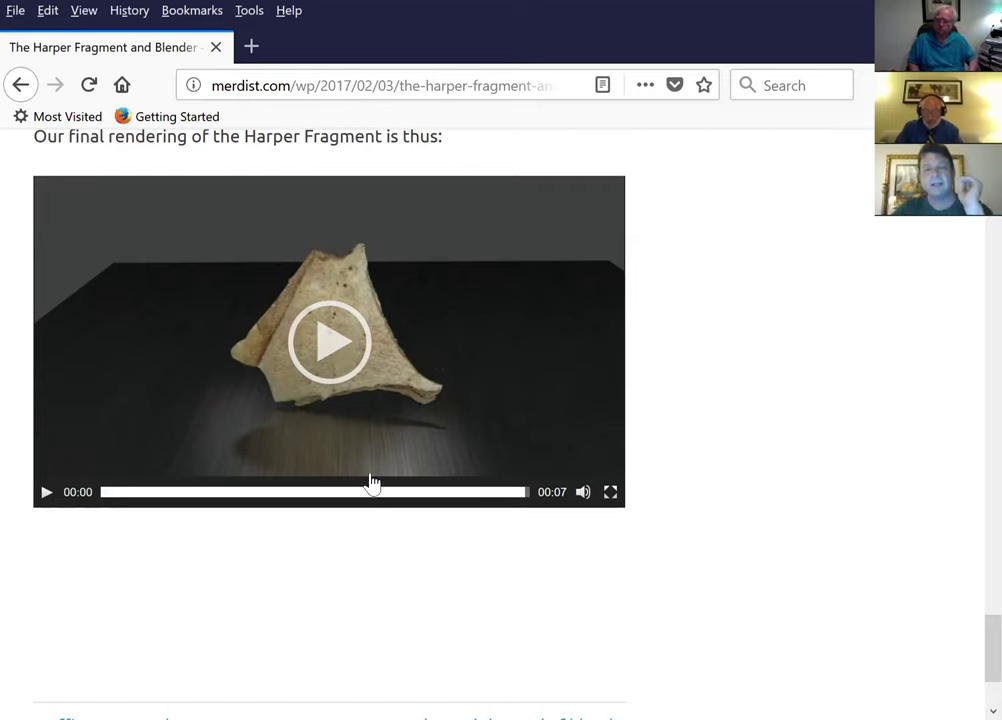
{"action": "left_click", "coordinate": [324, 351]}
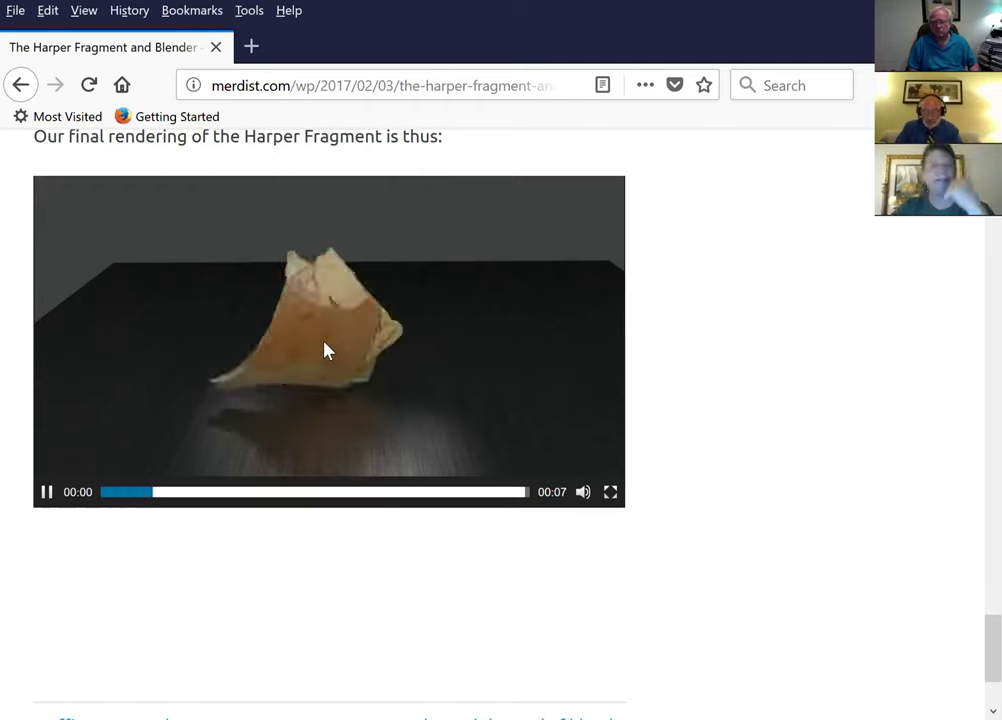